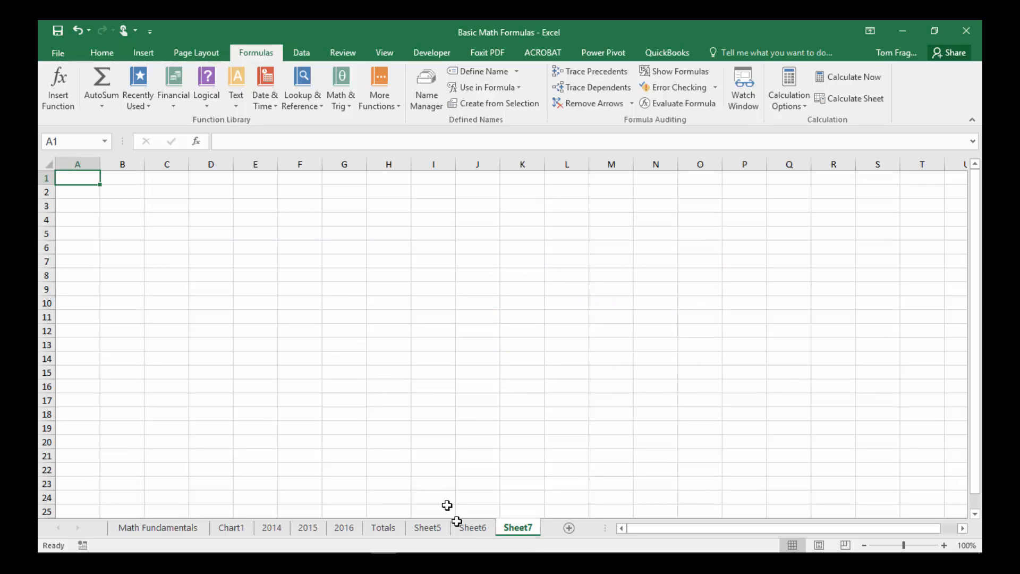
- On Sheet6, clear the Difference and % of change values in E3:F9 and the column totals in C10 and D10
left_click(471, 528)
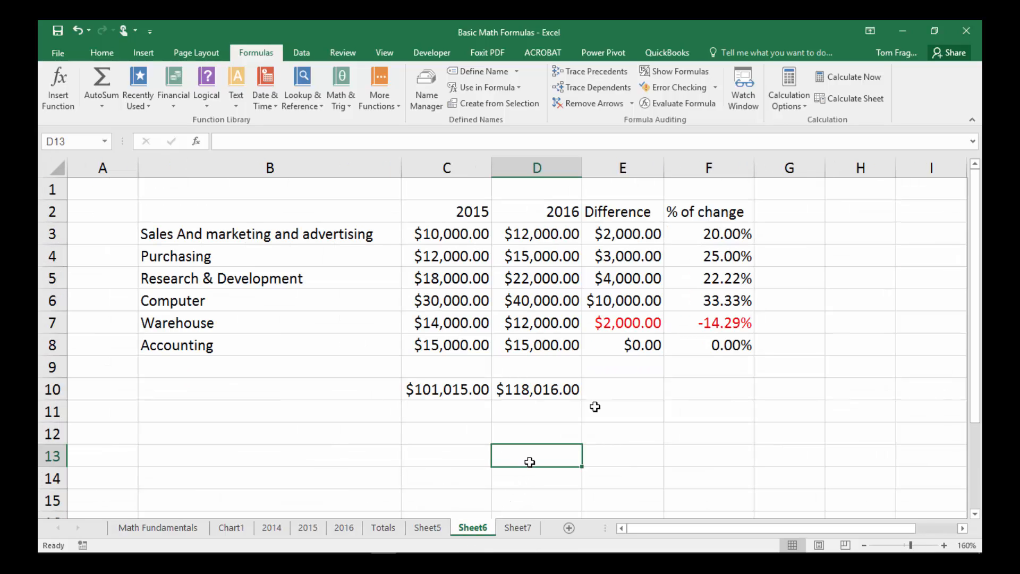
left_click_drag(629, 233, 735, 364)
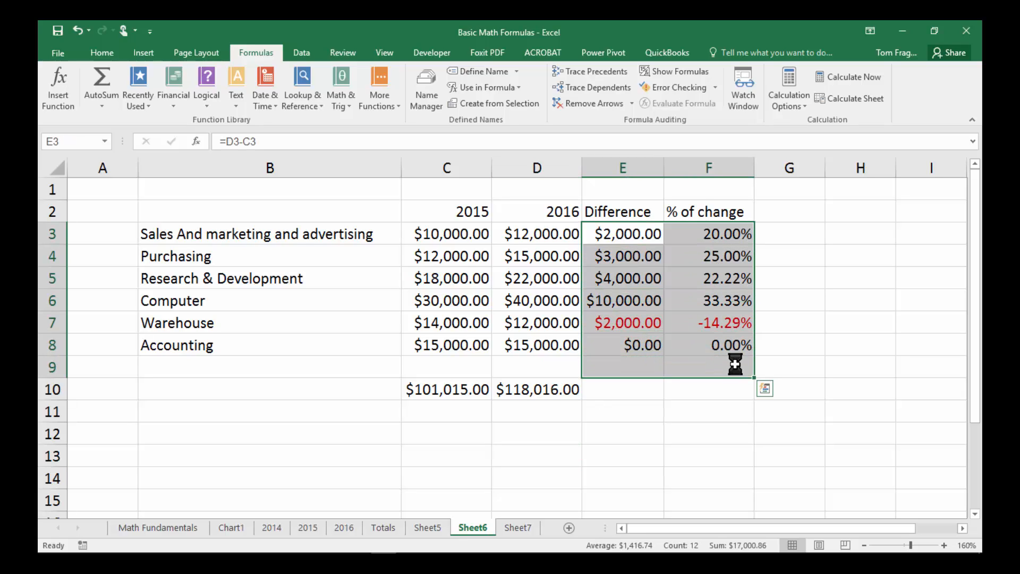
key("Delete")
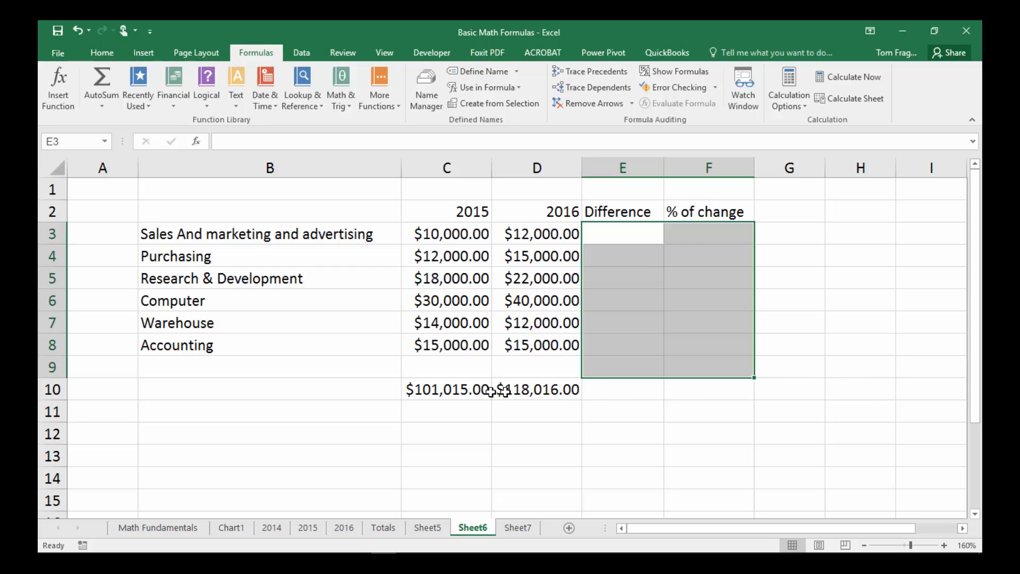
left_click(439, 384)
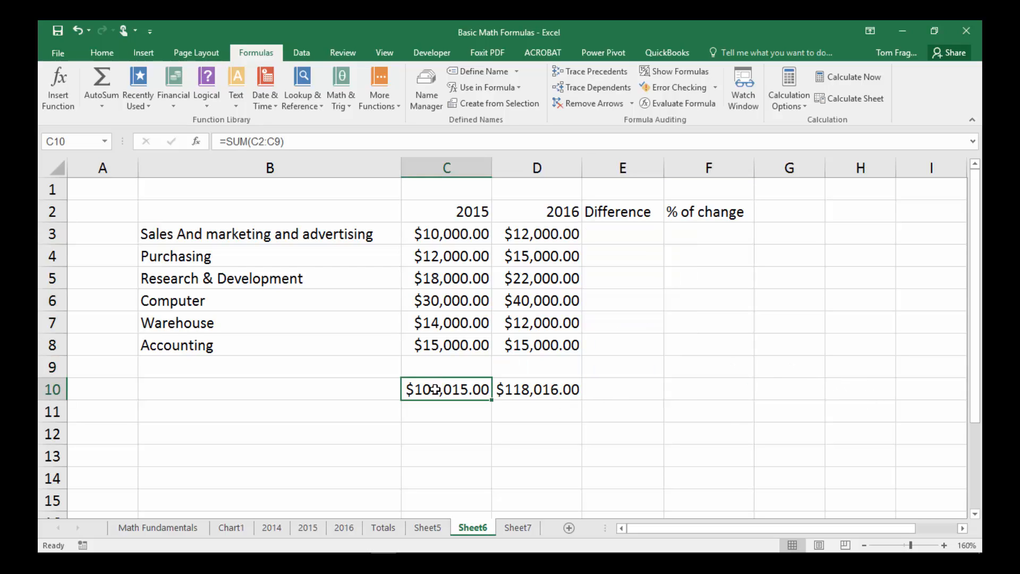
key("Delete")
left_click(518, 391)
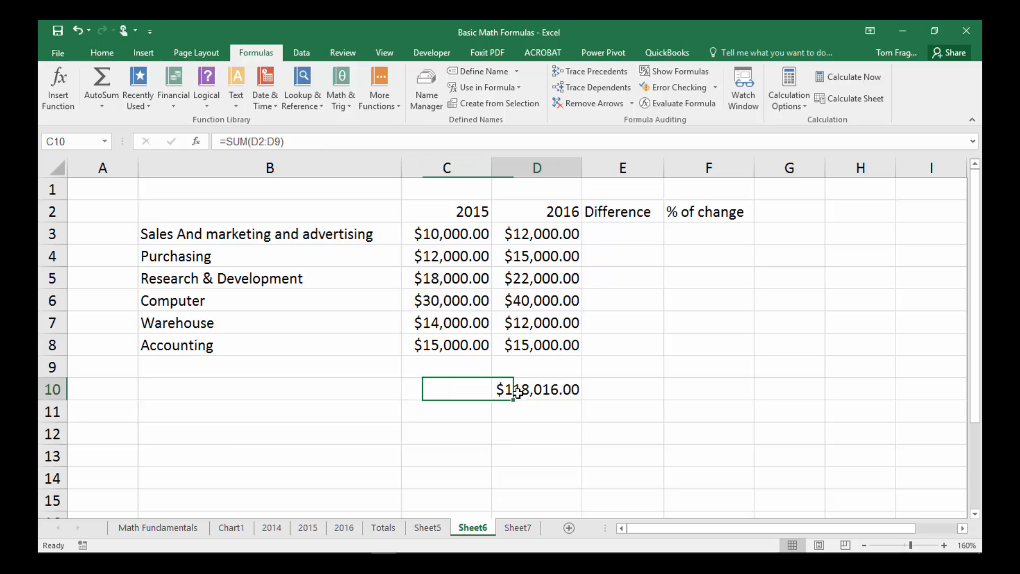
key("Delete")
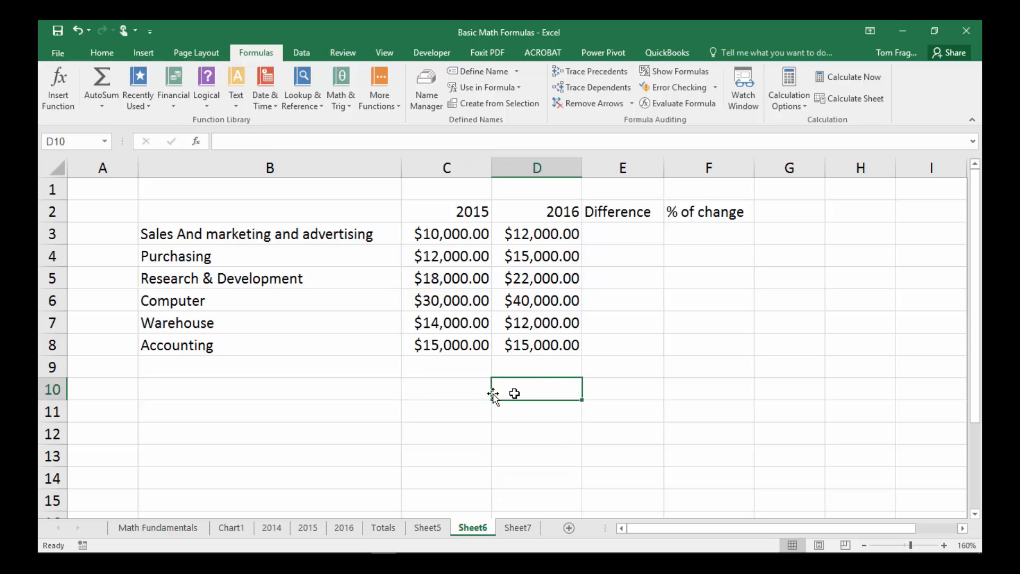
- Total the 2015 column in C10 with AutoSum over C3:C9 and copy the formula across to D10
left_click(459, 385)
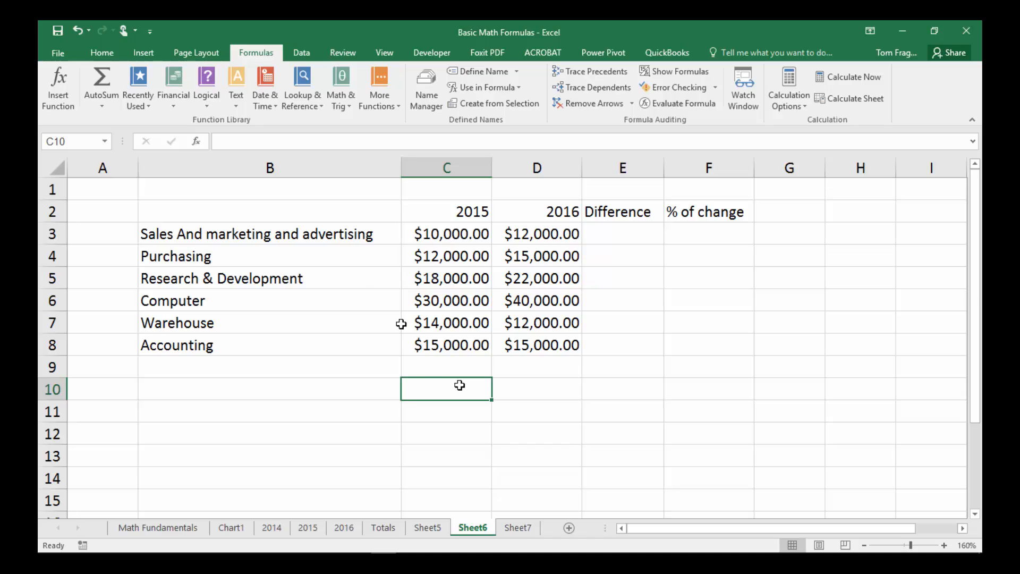
left_click(101, 52)
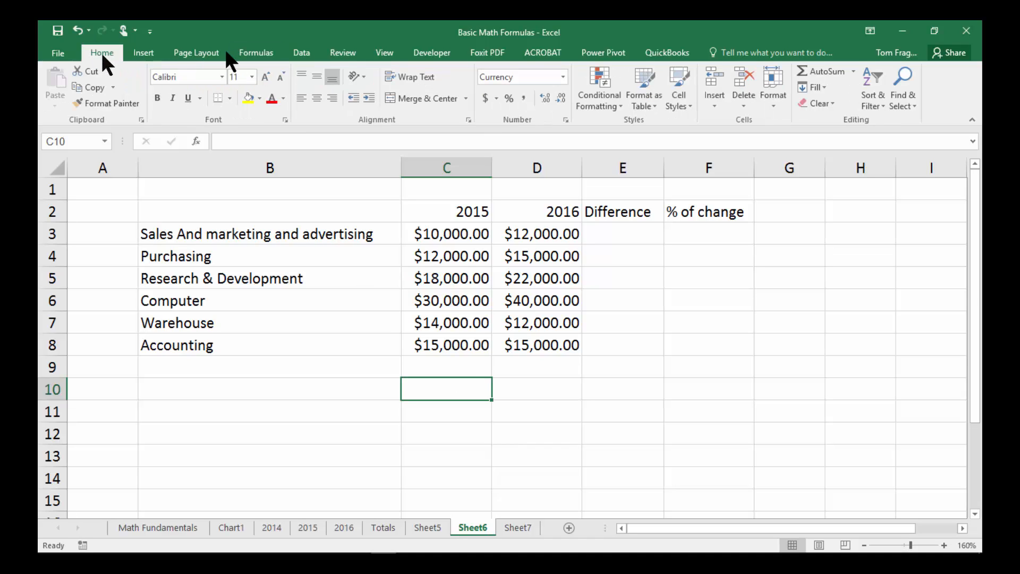
left_click(827, 73)
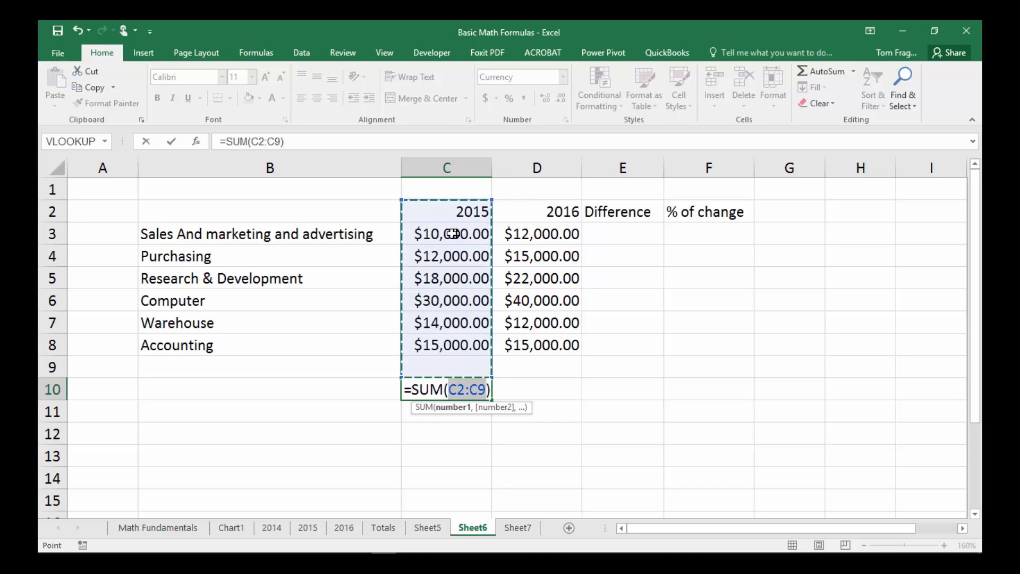
left_click_drag(445, 234, 444, 357)
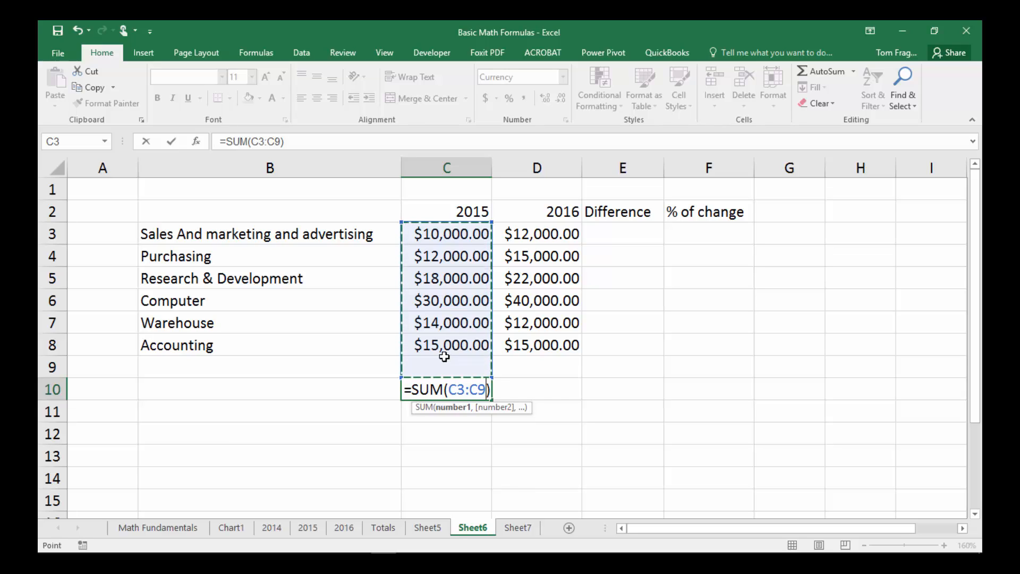
key("Return")
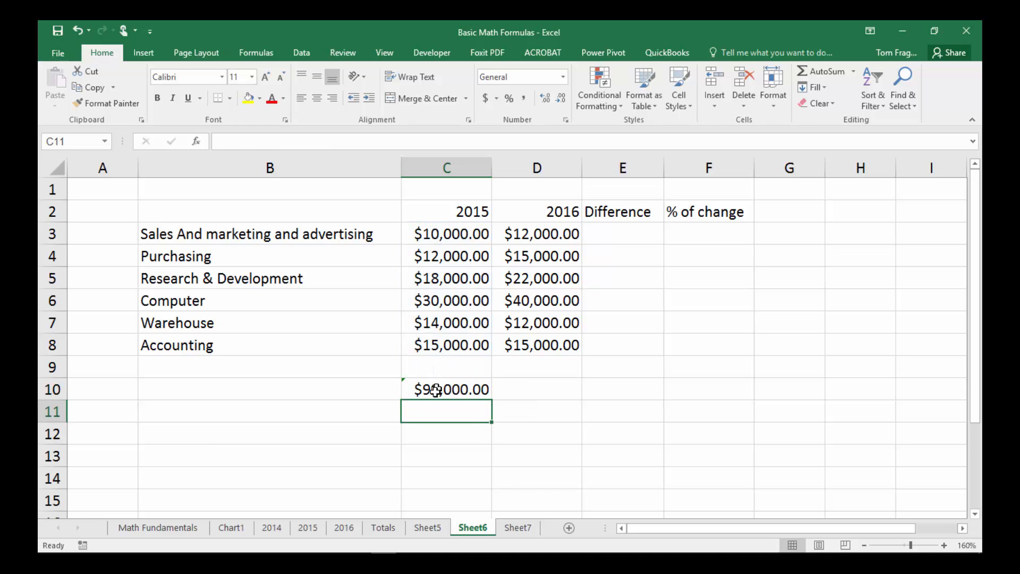
left_click(436, 390)
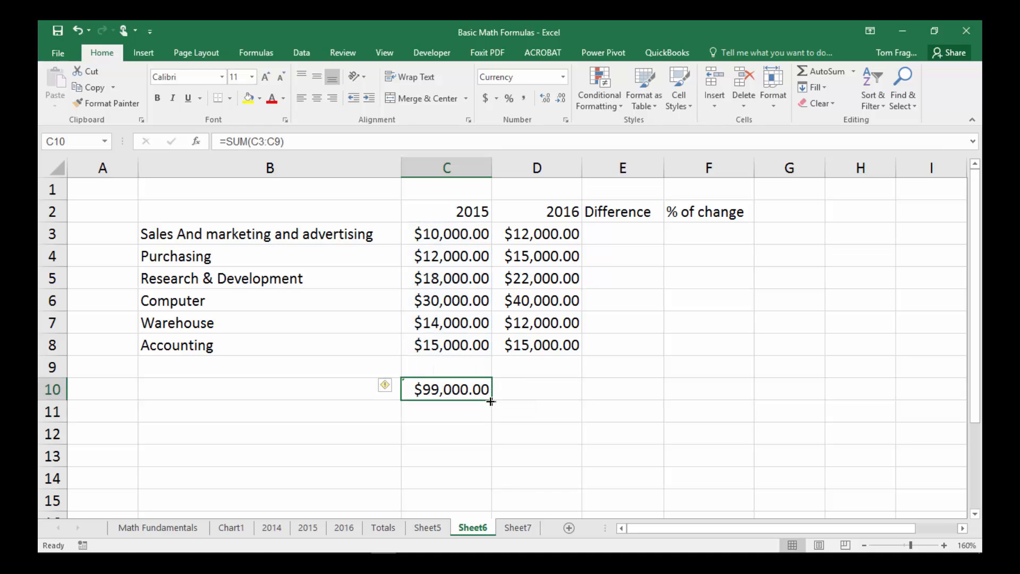
left_click_drag(490, 401, 573, 394)
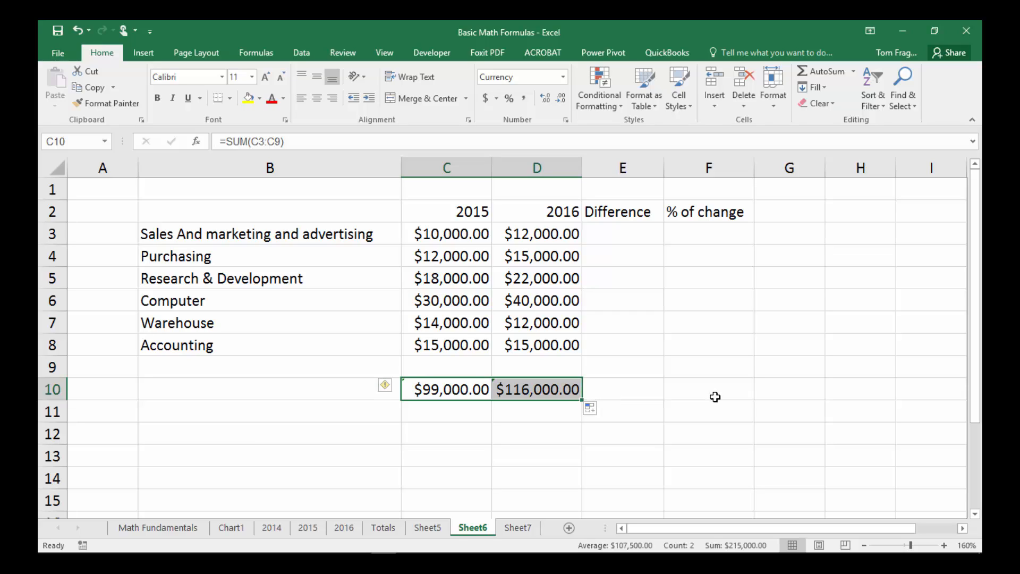
- Calculate the Sales And marketing and advertising difference in E3 with =D3-C3 and fill the formula down to E8
left_click(623, 235)
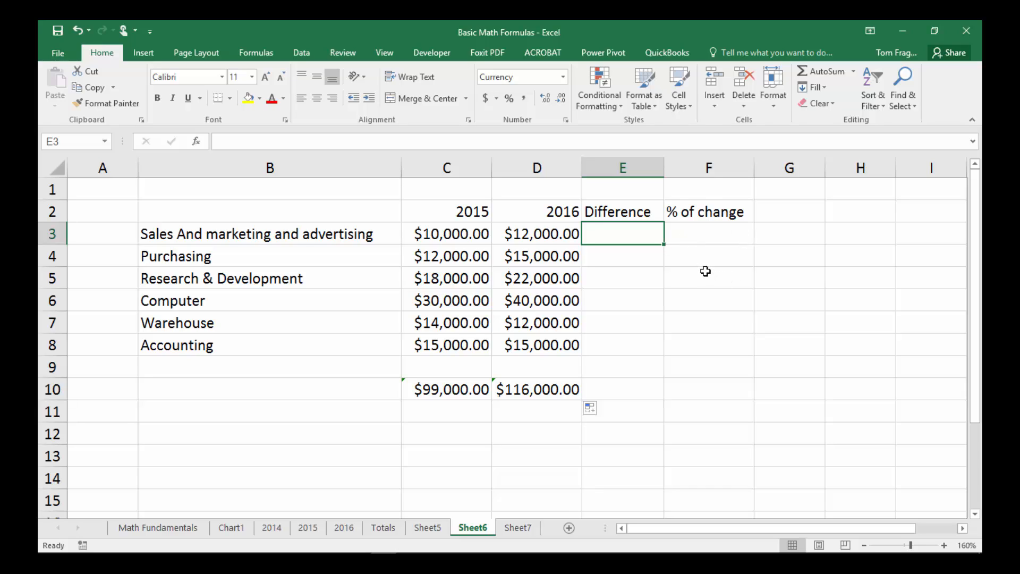
type("=")
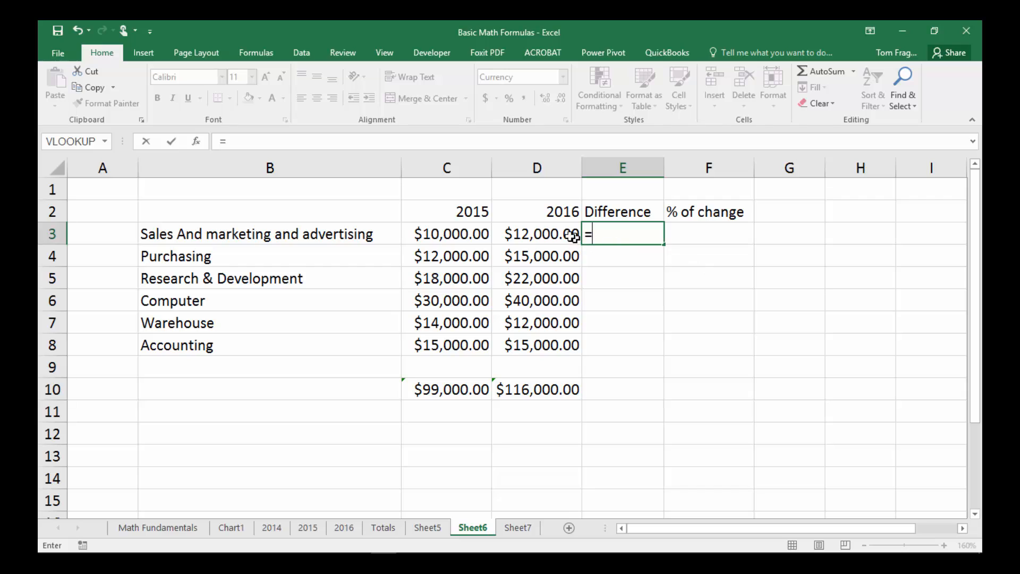
left_click(565, 235)
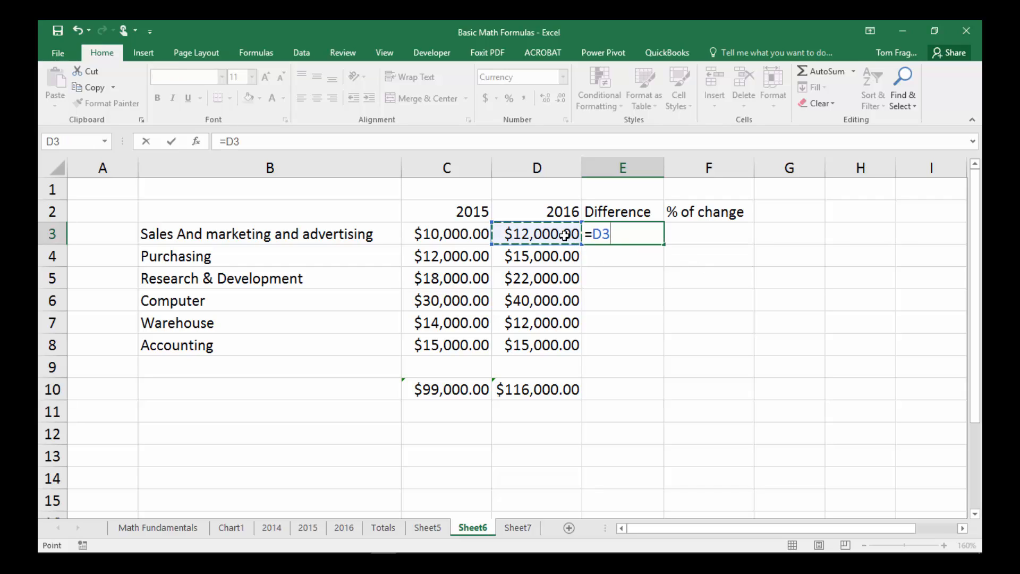
type("=")
key("BackSpace")
type("-")
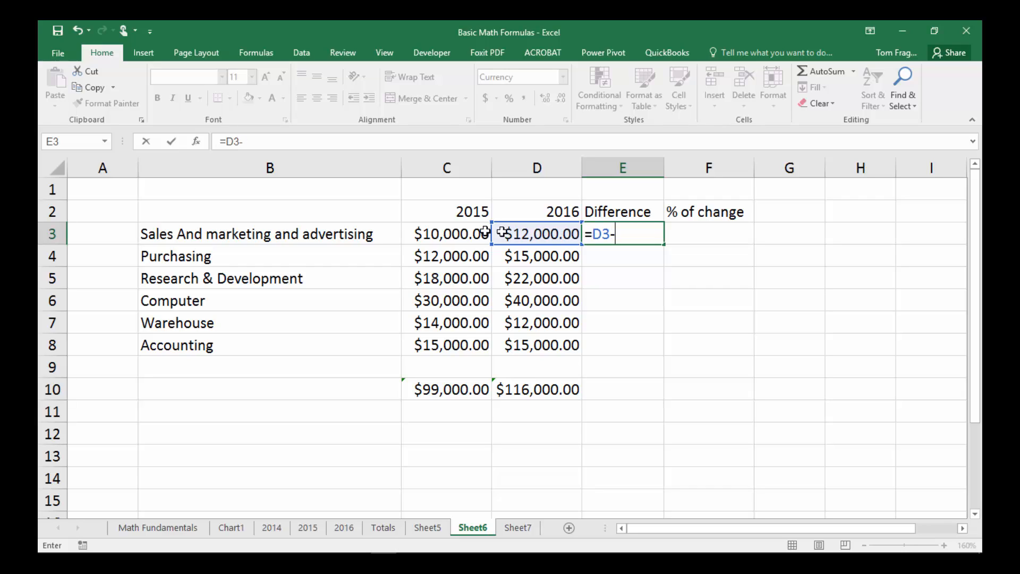
left_click(457, 231)
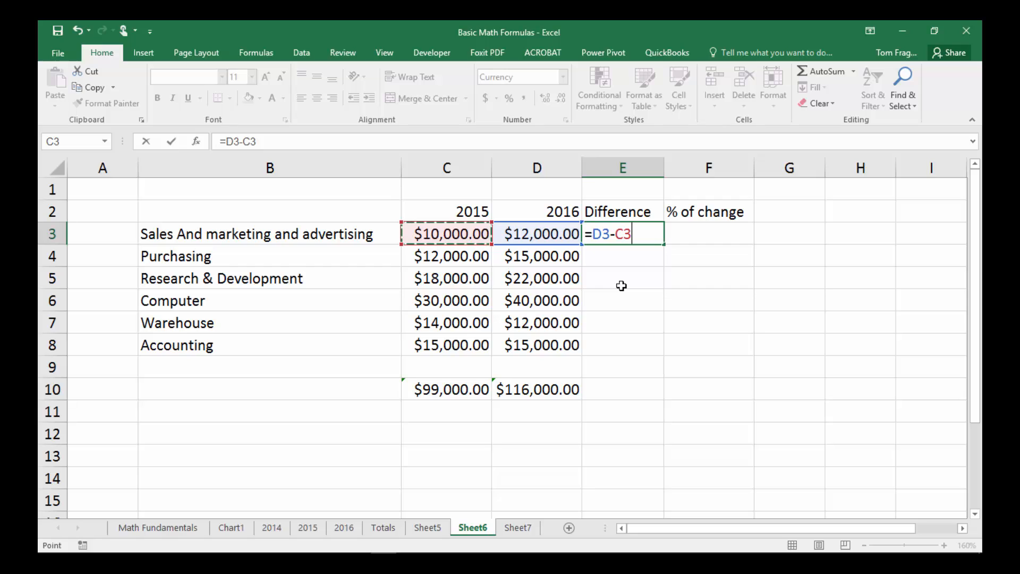
key("Return")
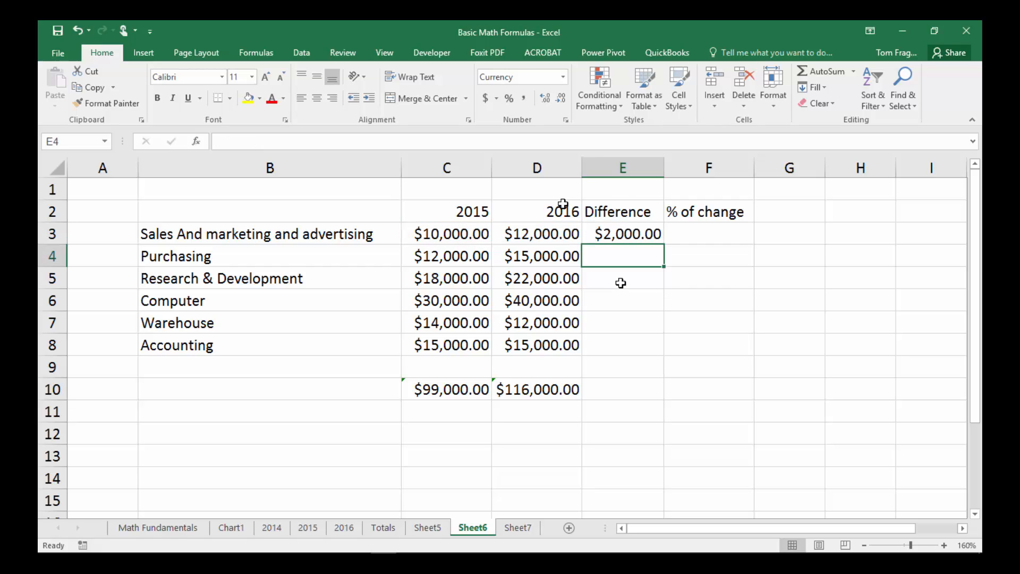
left_click(627, 231)
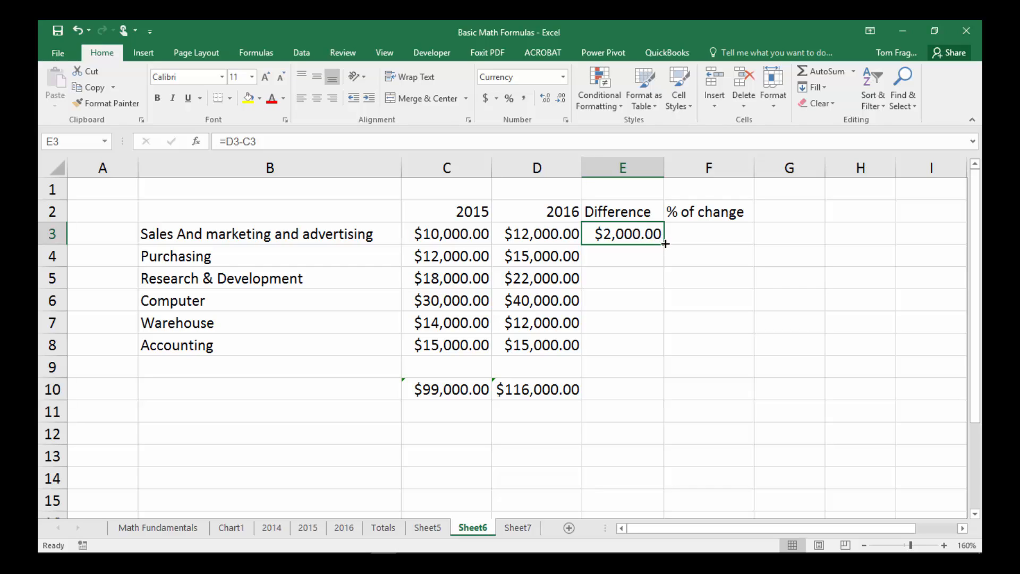
left_click_drag(665, 244, 659, 350)
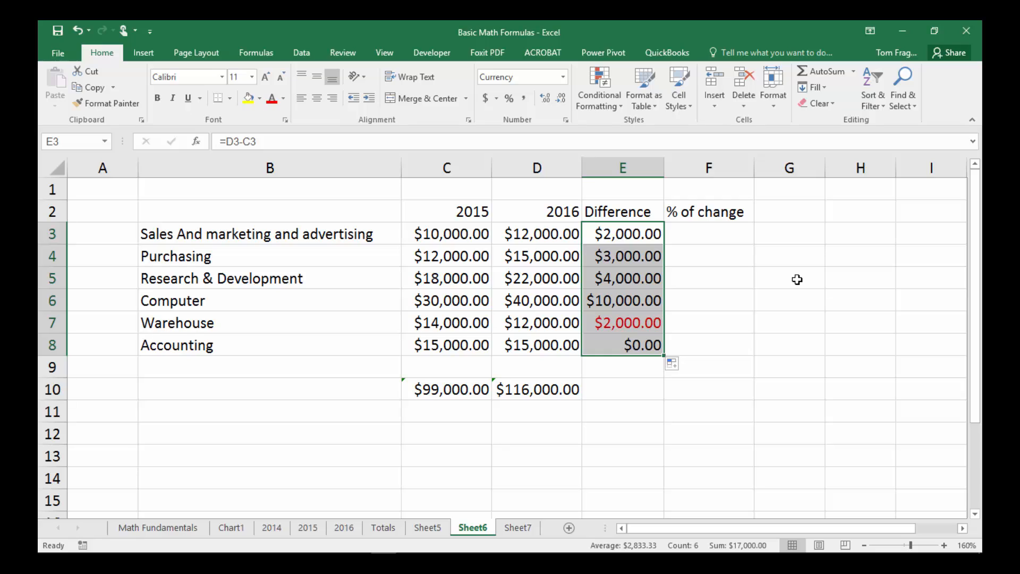
- Examine the Warehouse difference in E7 against its 2015 and 2016 amounts, and check the cell references in E3's formula
left_click(638, 318)
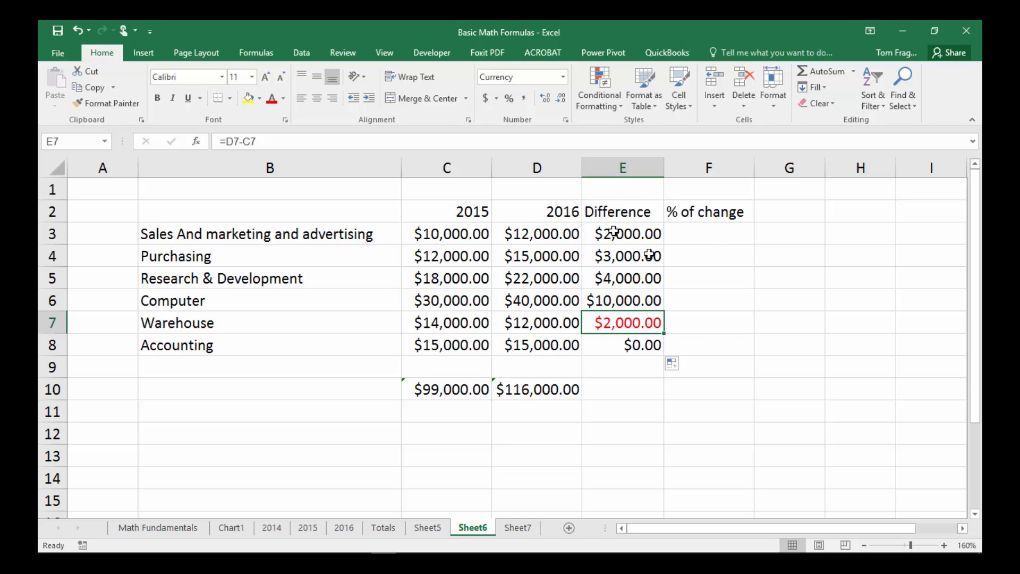
left_click(423, 325)
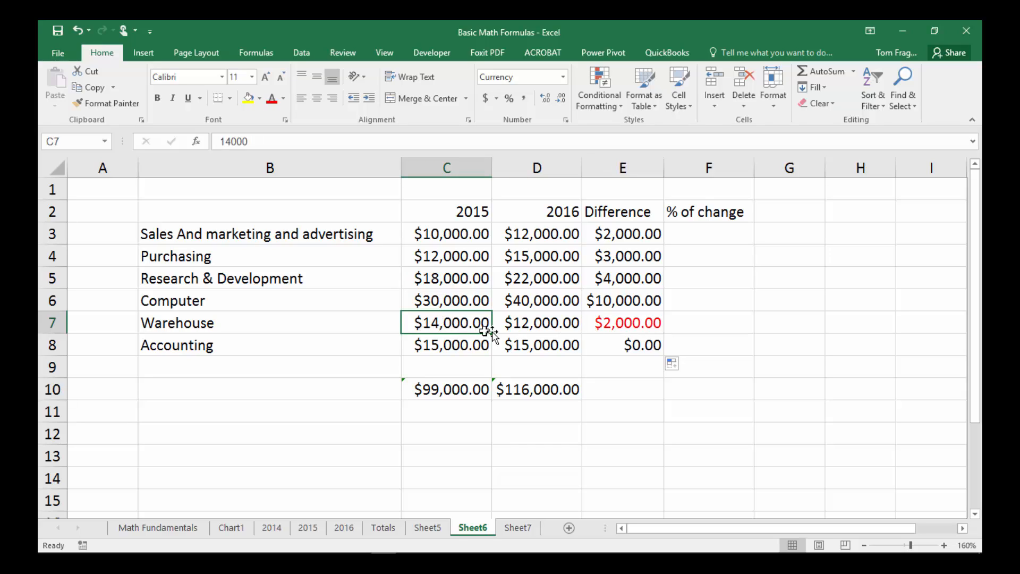
left_click(529, 327)
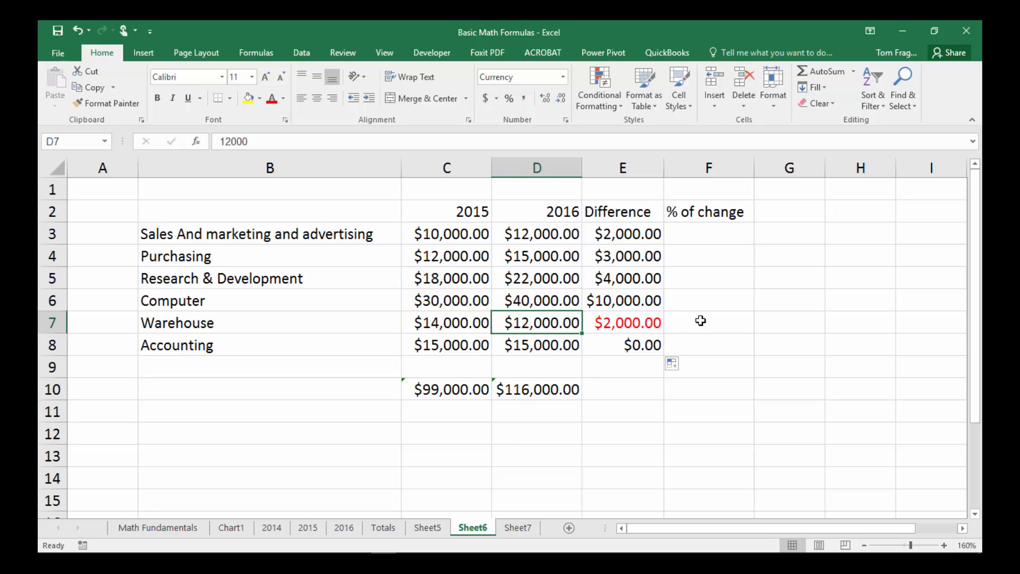
left_click(638, 323)
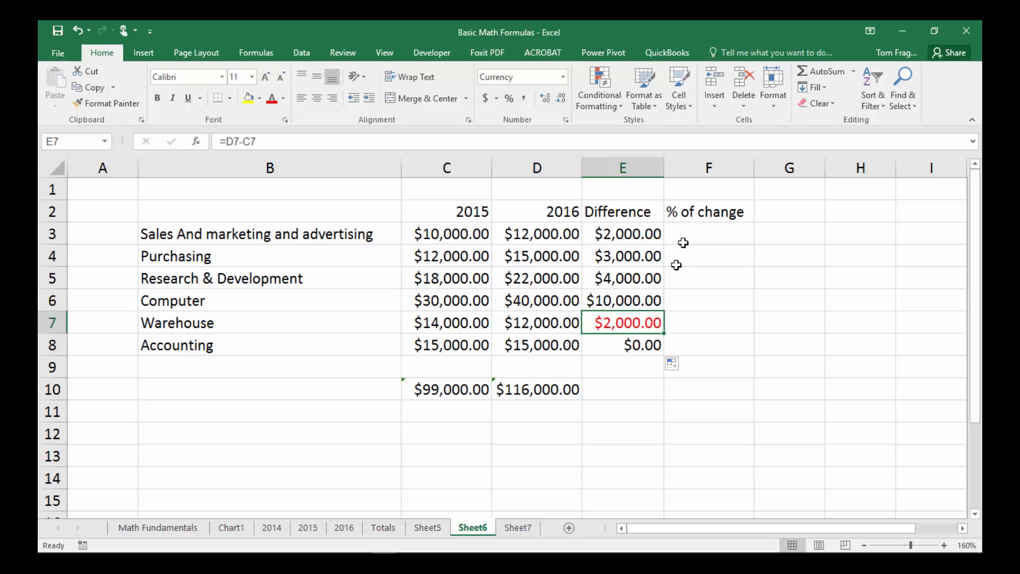
left_click(636, 231)
double_click(636, 231)
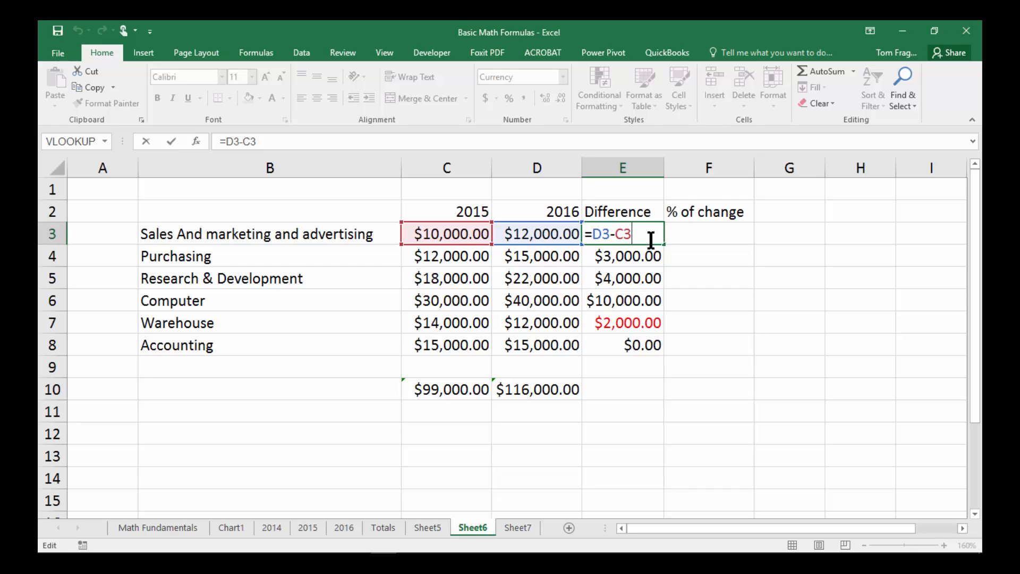
key("Return")
- Review the 2015 amount, 2016 amount and difference in row 3 as the basis for the percentage of change
left_click(725, 227)
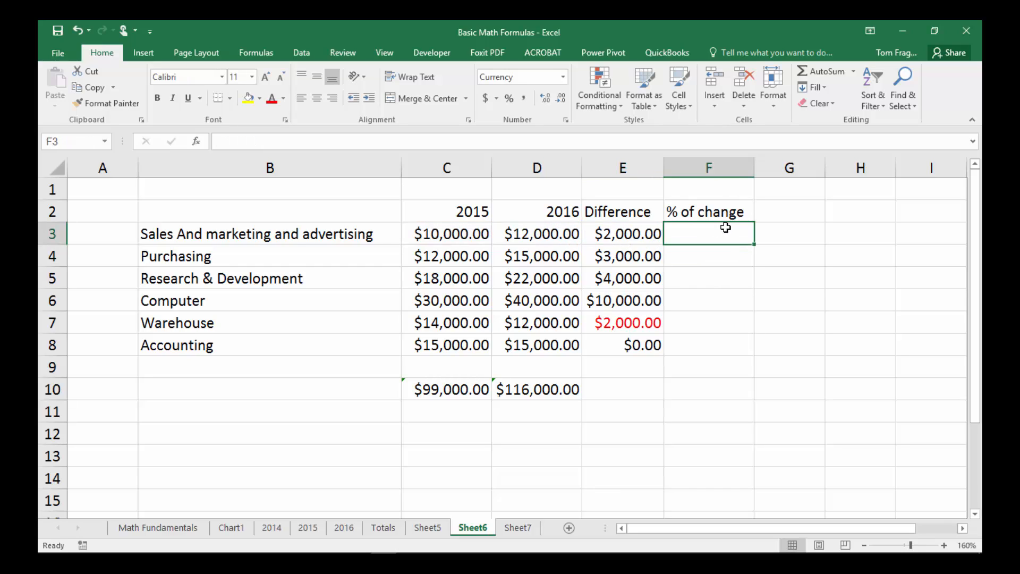
left_click(635, 229)
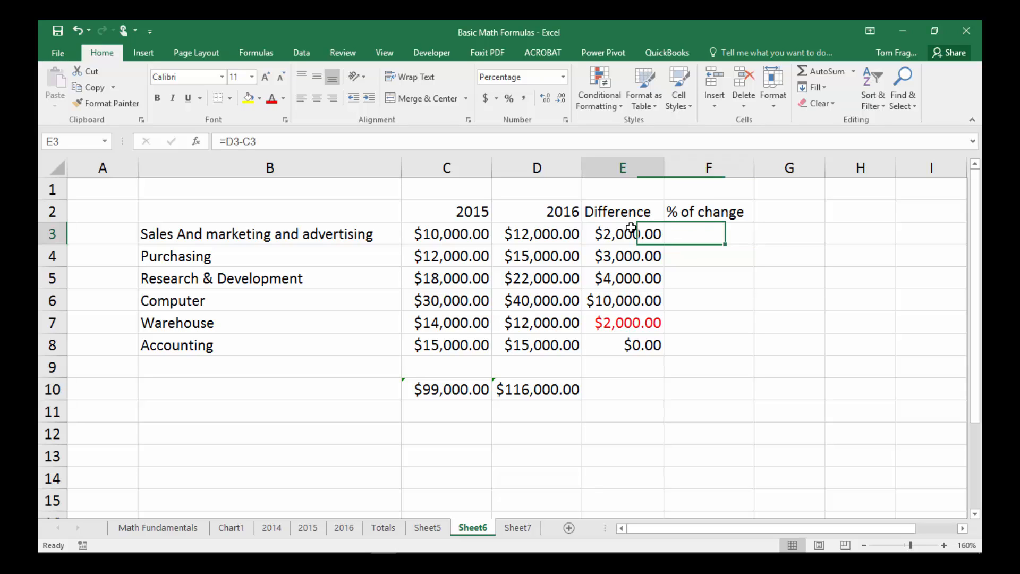
left_click(471, 233)
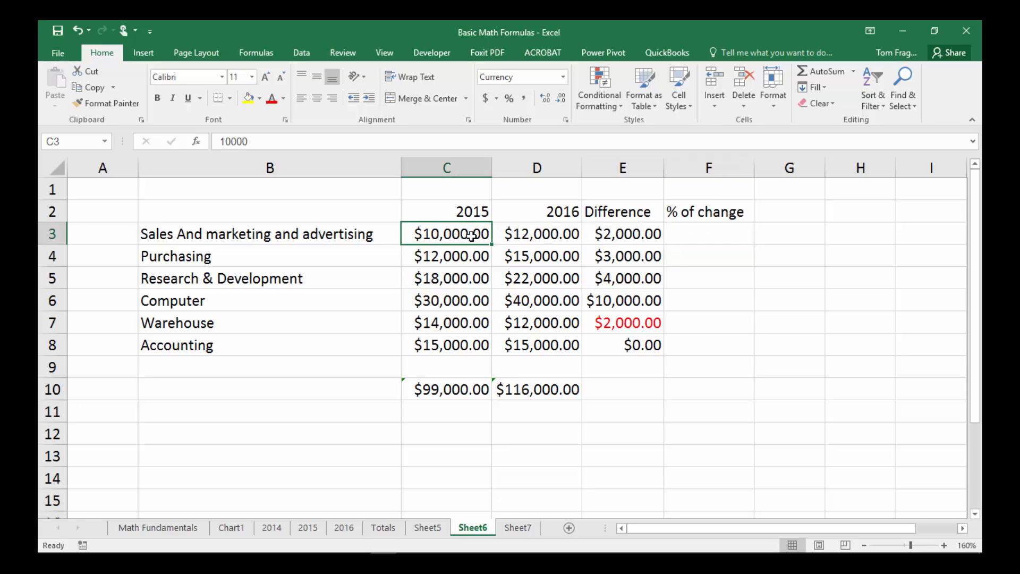
left_click(633, 234)
left_click(537, 239)
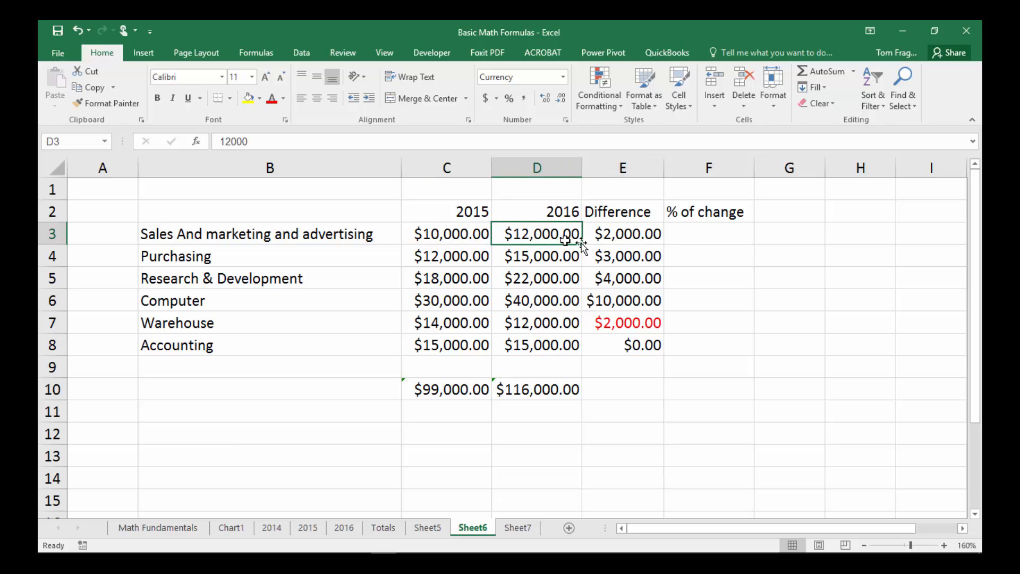
left_click(635, 233)
left_click(702, 234)
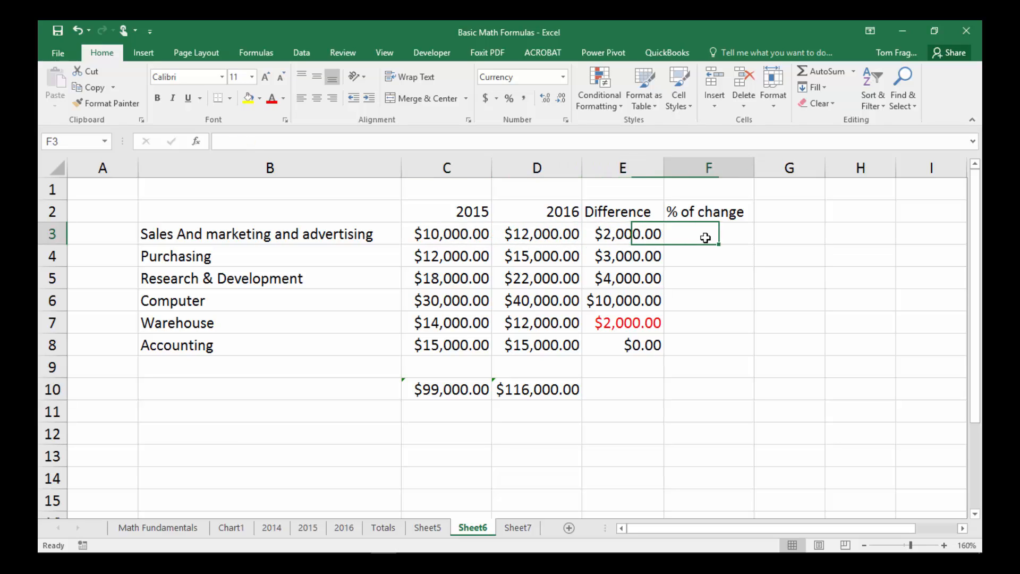
left_click(658, 238)
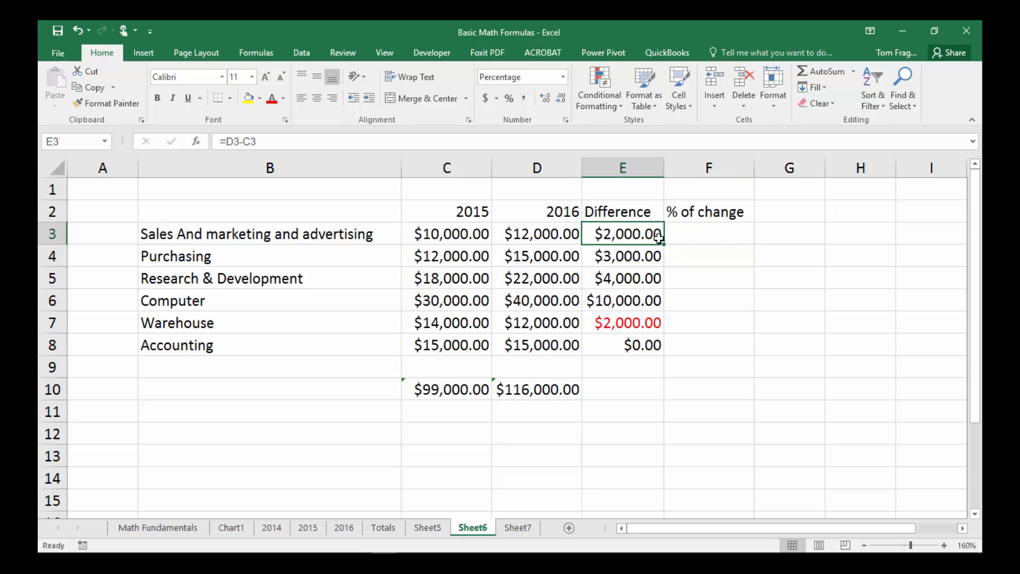
left_click(475, 234)
- Calculate the Sales And marketing and advertising percentage of change in F3 with =E3/C3 and fill the formula down to F8
left_click(714, 226)
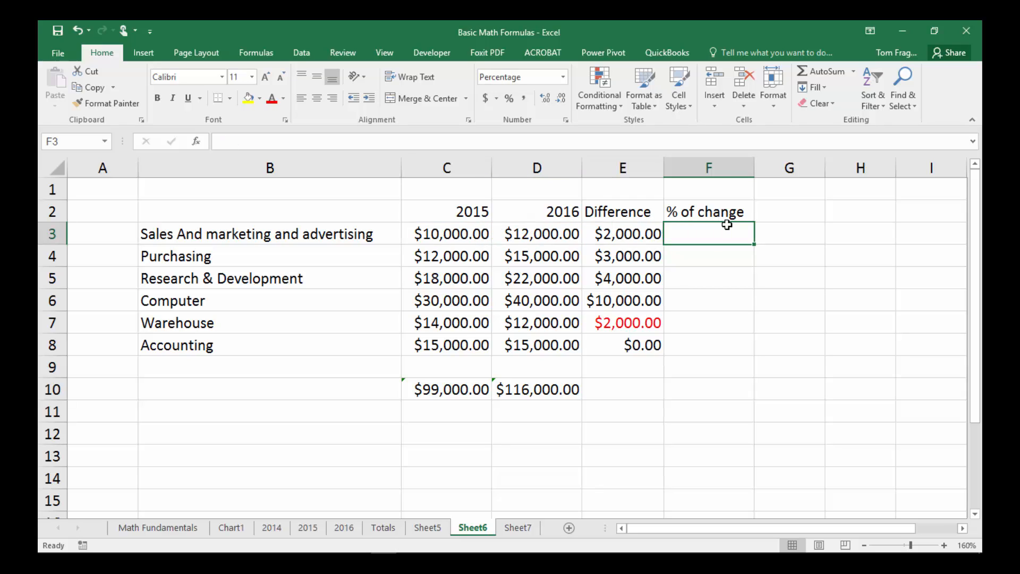
type("=")
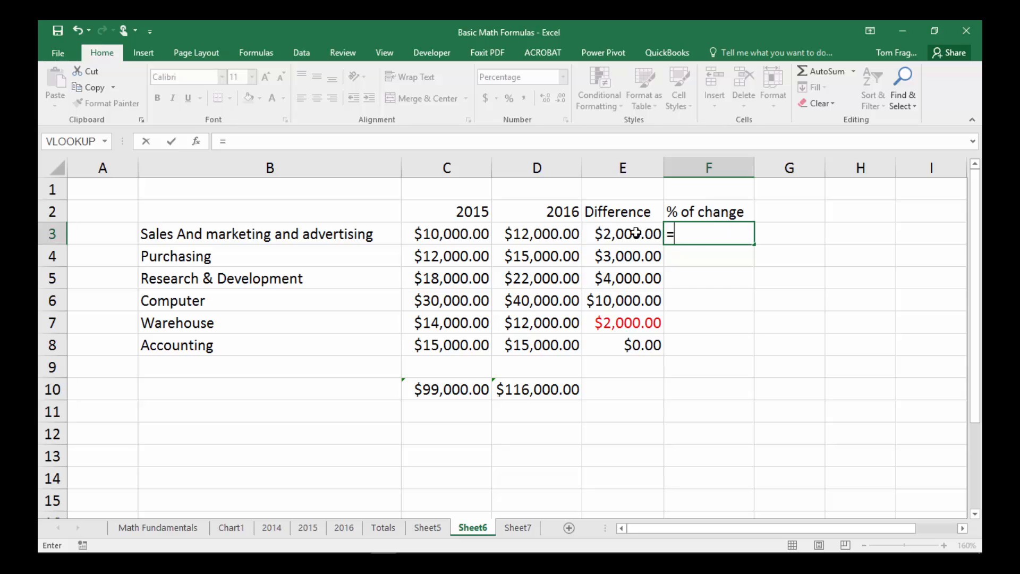
left_click(635, 233)
type("/")
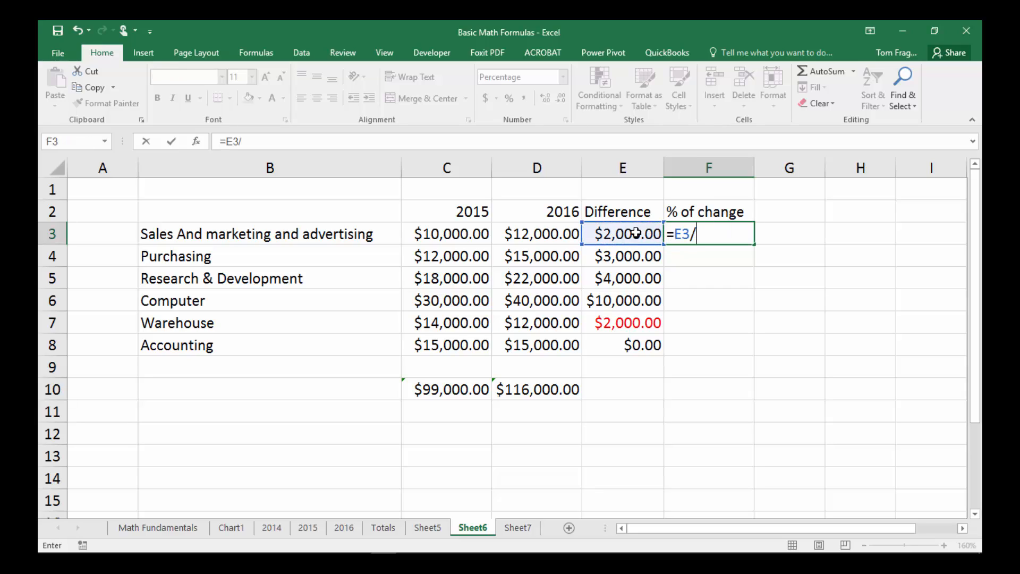
left_click(472, 238)
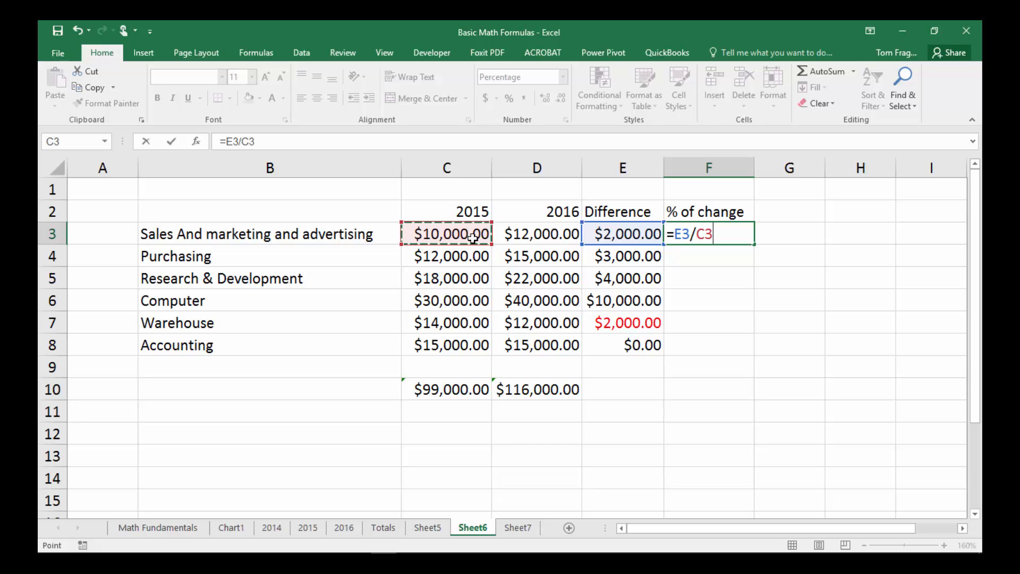
key("Return")
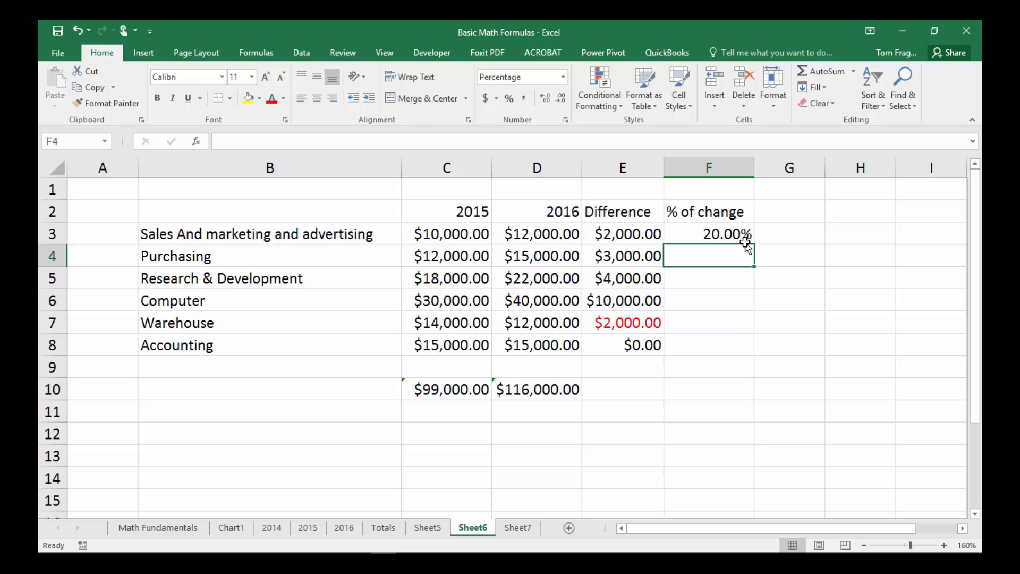
left_click(723, 233)
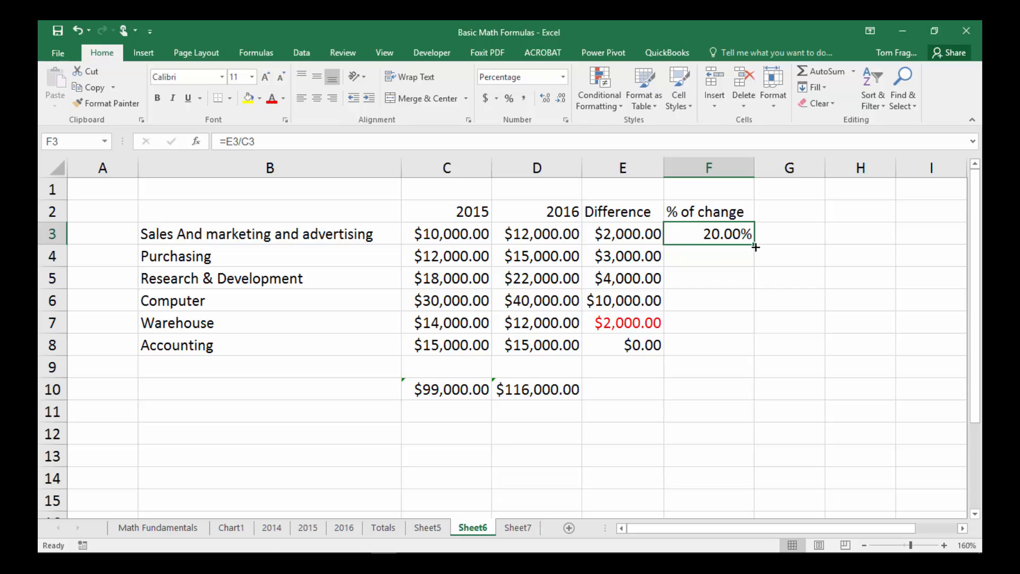
left_click_drag(755, 247, 735, 348)
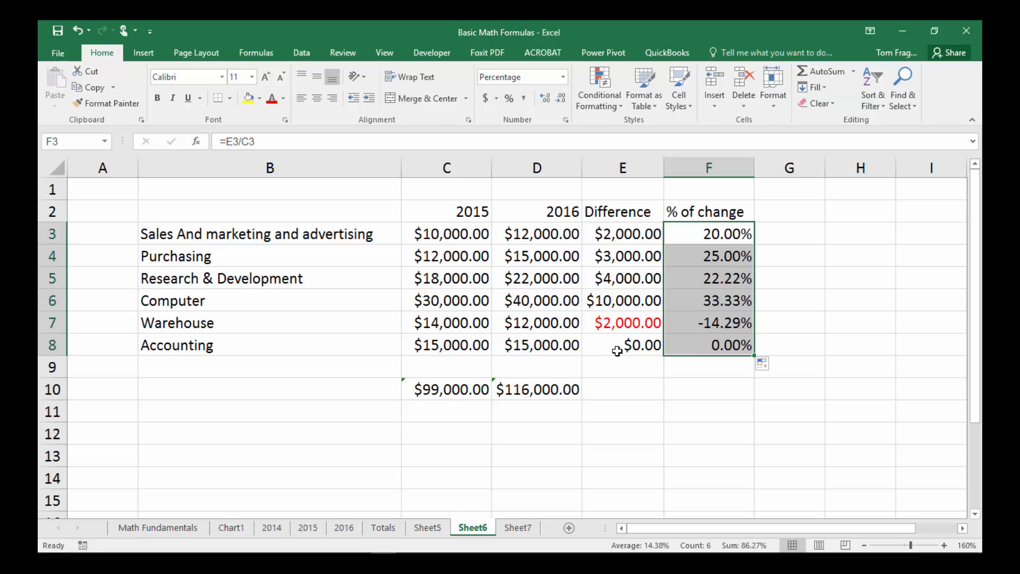
- Review the Accounting difference and percentage of change in row 8, and compare the difference and percentage formulas in E3 and F3
left_click(599, 348)
left_click(721, 348)
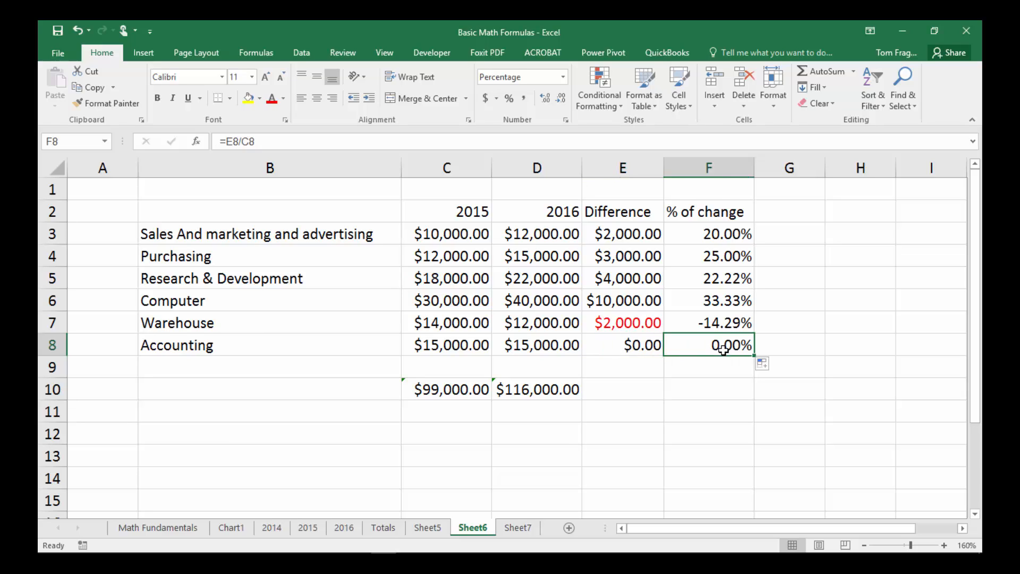
left_click(625, 236)
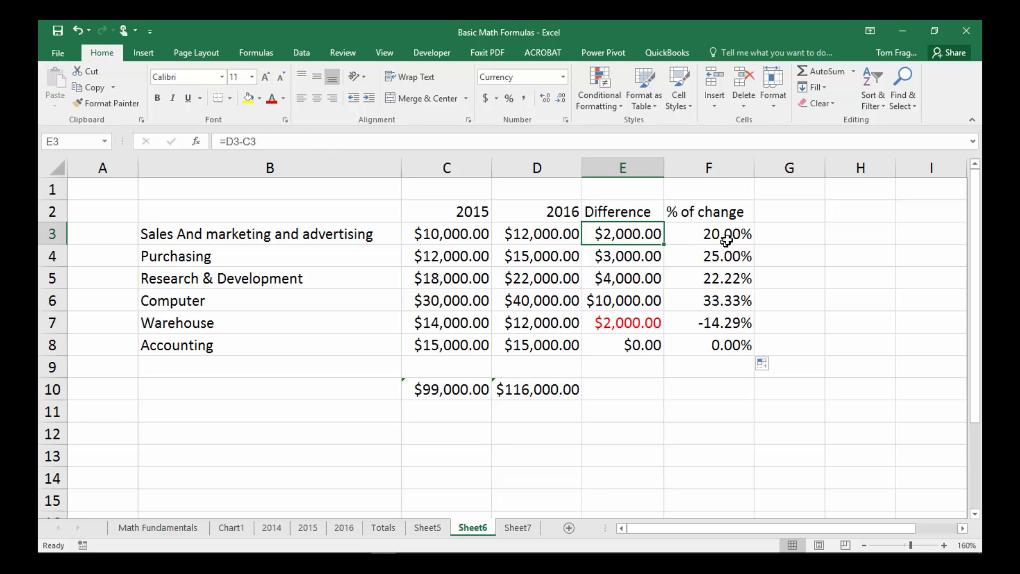
left_click(701, 236)
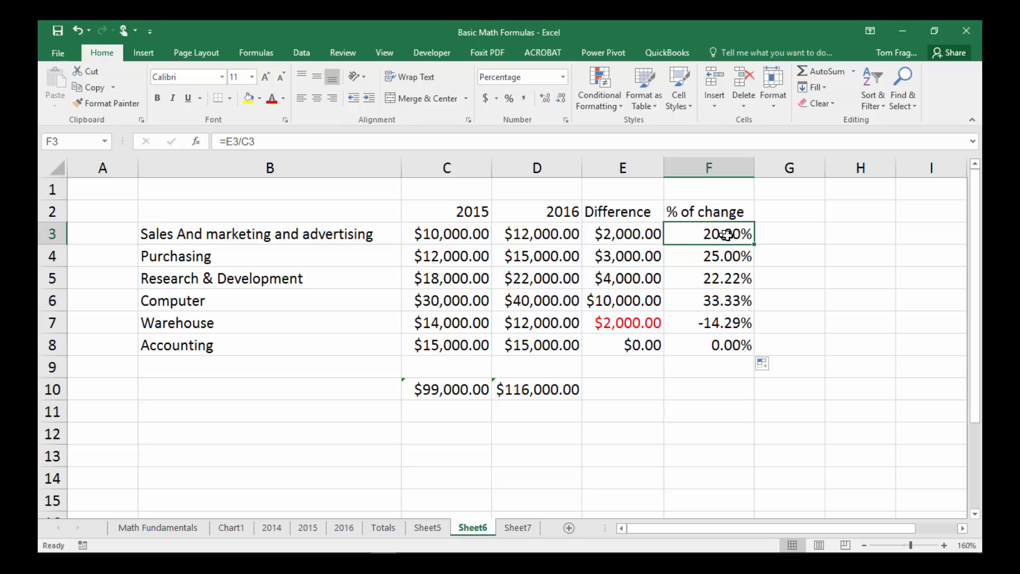